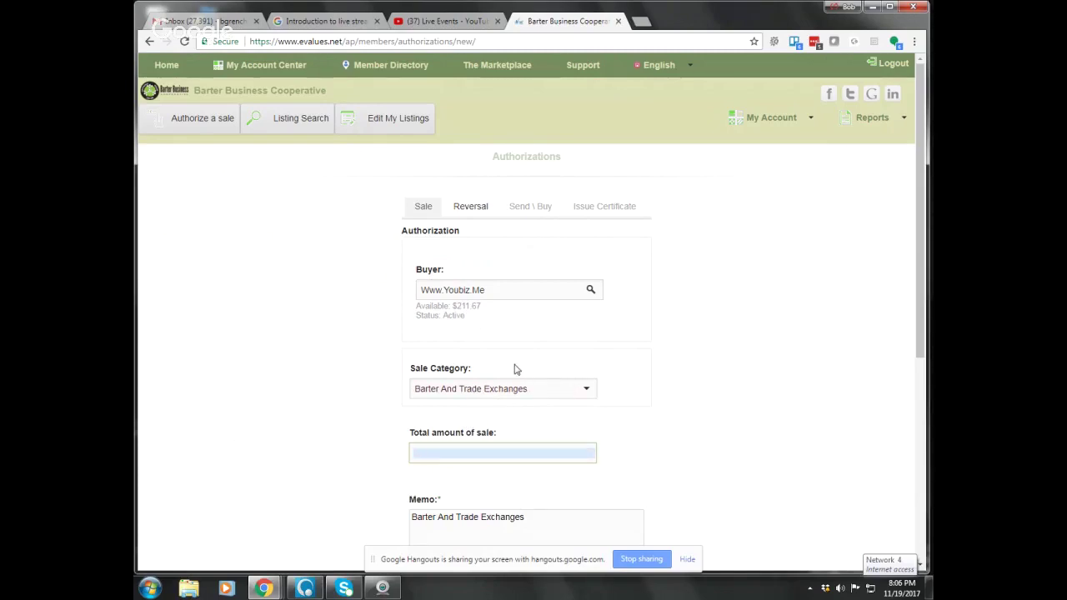
pyautogui.scroll(-1, 514, 367)
# Enter 100 as the total sale amount so it reads $100.00, then select the Cash to collect field.
pyautogui.click(436, 391)
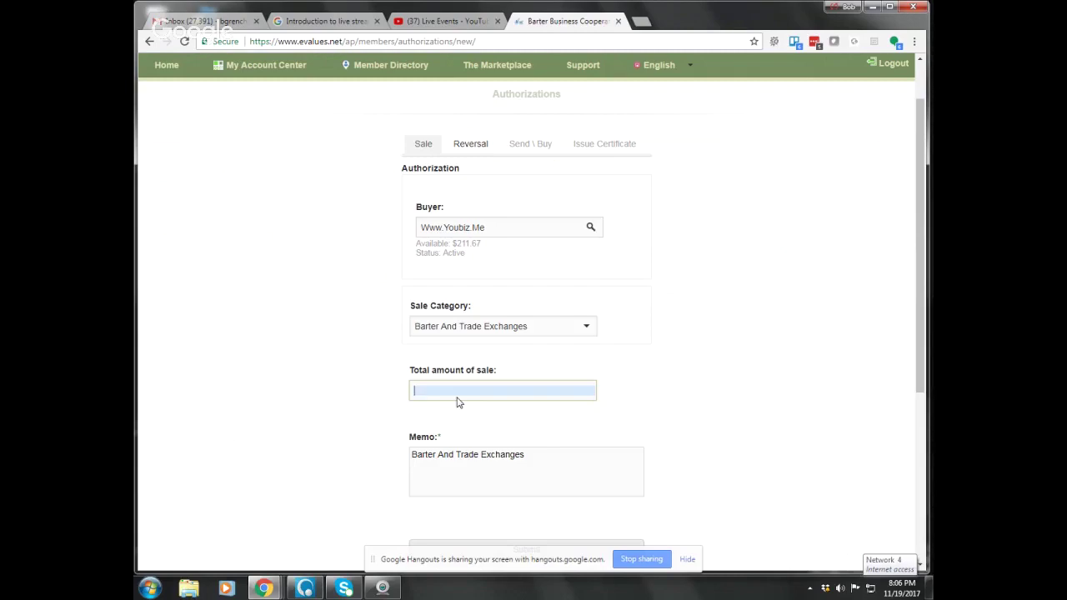
pyautogui.write('100')
pyautogui.click(457, 402)
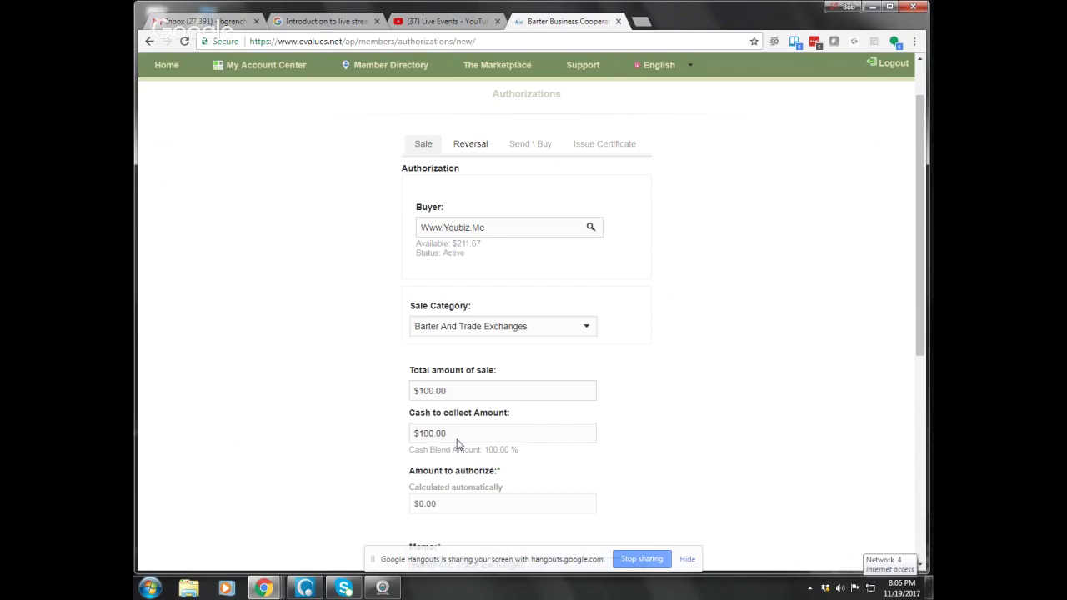
pyautogui.press('Tab')
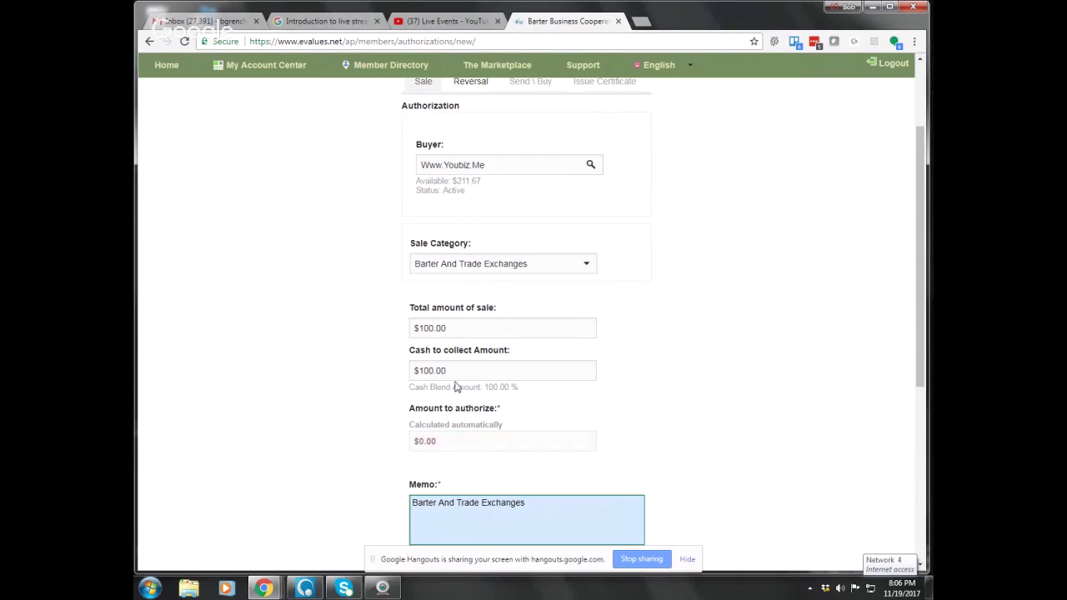
pyautogui.click(443, 369)
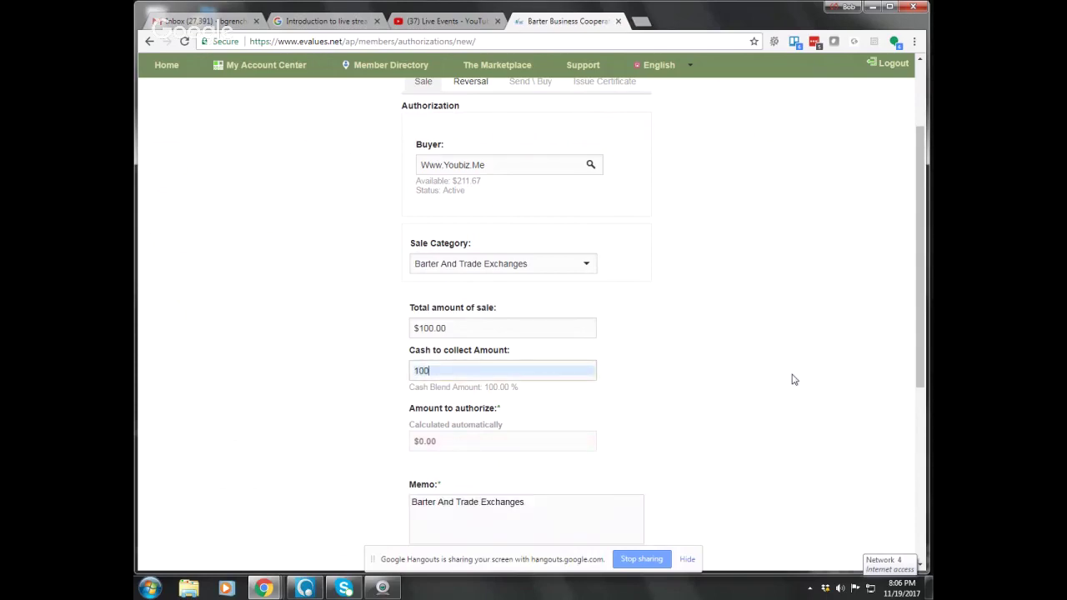
# Replace the cash to collect with $20.00, leaving $80 to authorize in trade.
pyautogui.press('BackSpace')
pyautogui.press('BackSpace')
pyautogui.press('BackSpace')
pyautogui.write('20')
pyautogui.press('Tab')
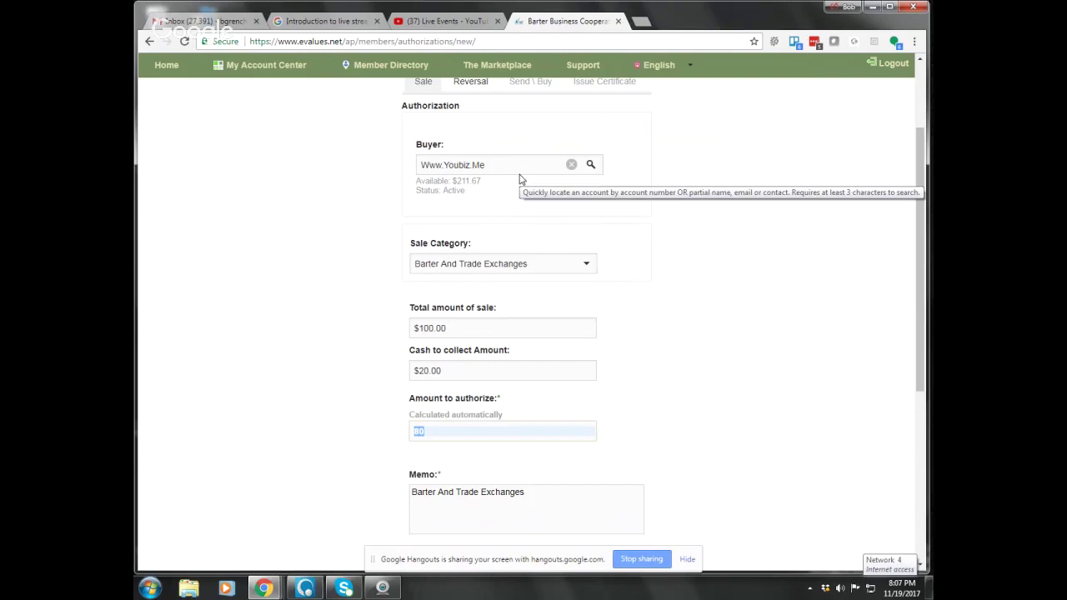
pyautogui.scroll(-2, 516, 495)
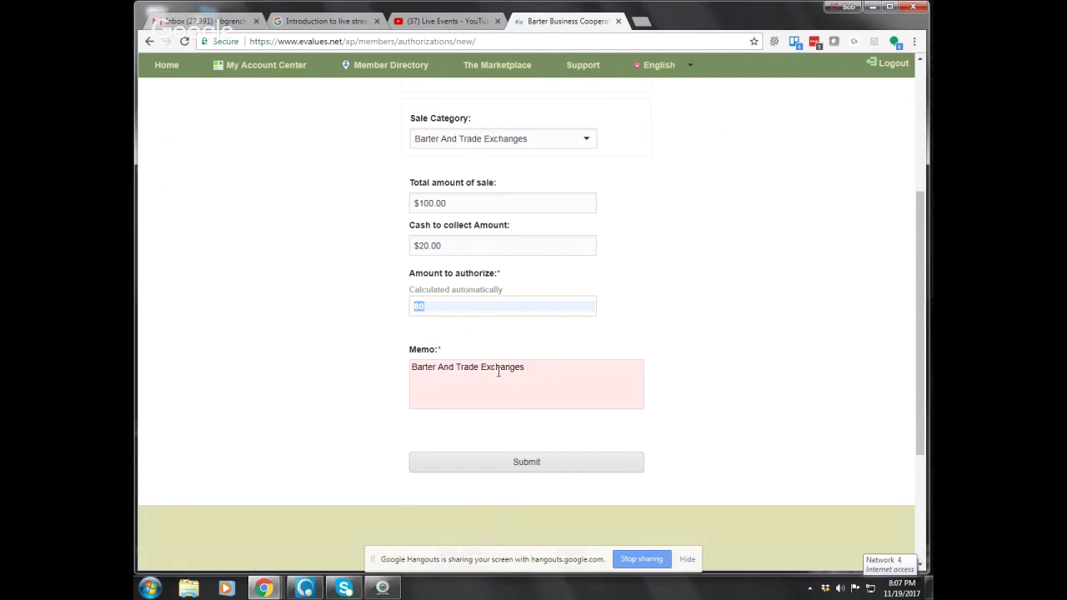
# Submit the $80.00 trade authorization and confirm processing it.
pyautogui.click(495, 465)
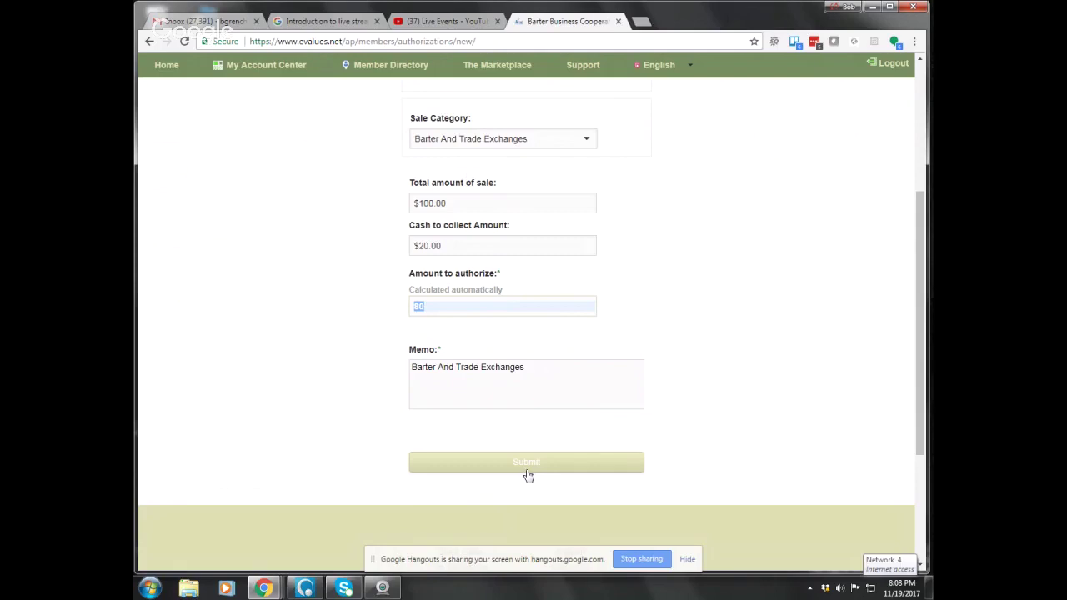
pyautogui.click(529, 472)
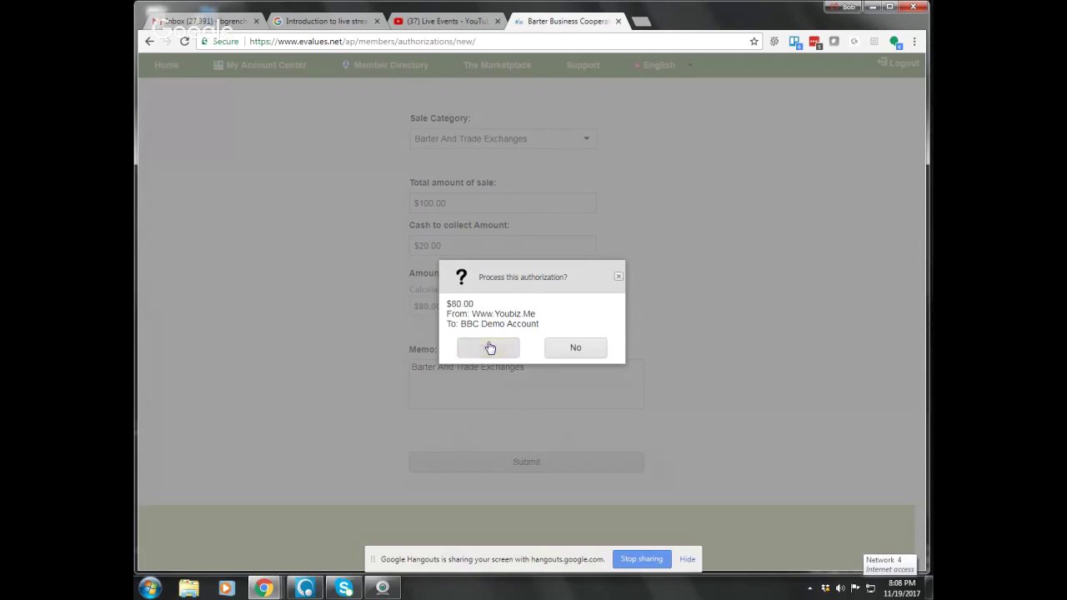
pyautogui.click(490, 347)
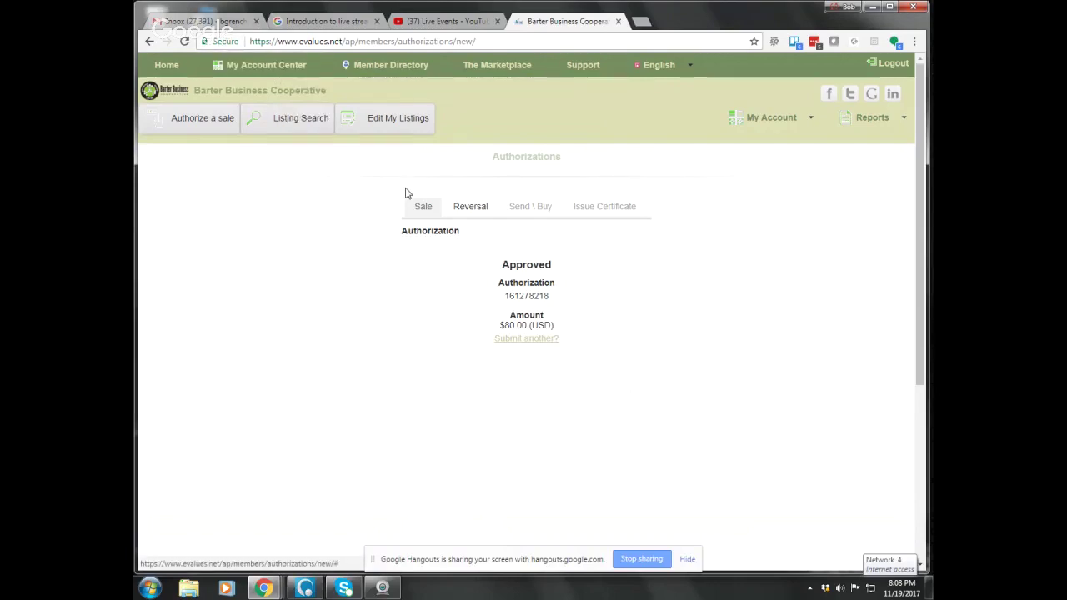
# Open My activity \ balances to see the $80.00 sale and $590.00 EC available.
pyautogui.scroll(-3, 407, 192)
pyautogui.scroll(3, 408, 192)
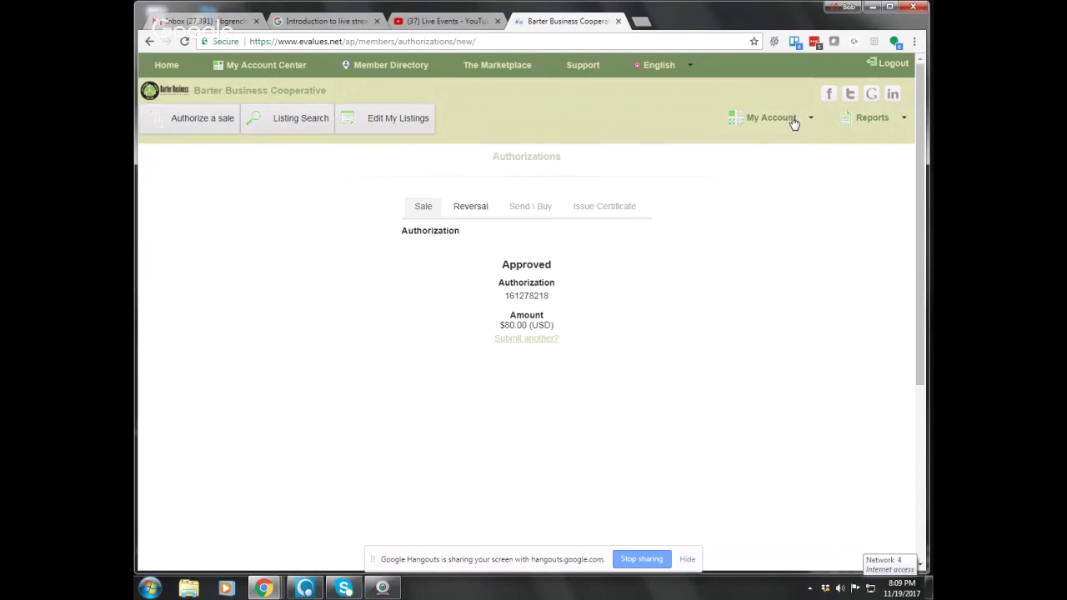
pyautogui.click(791, 121)
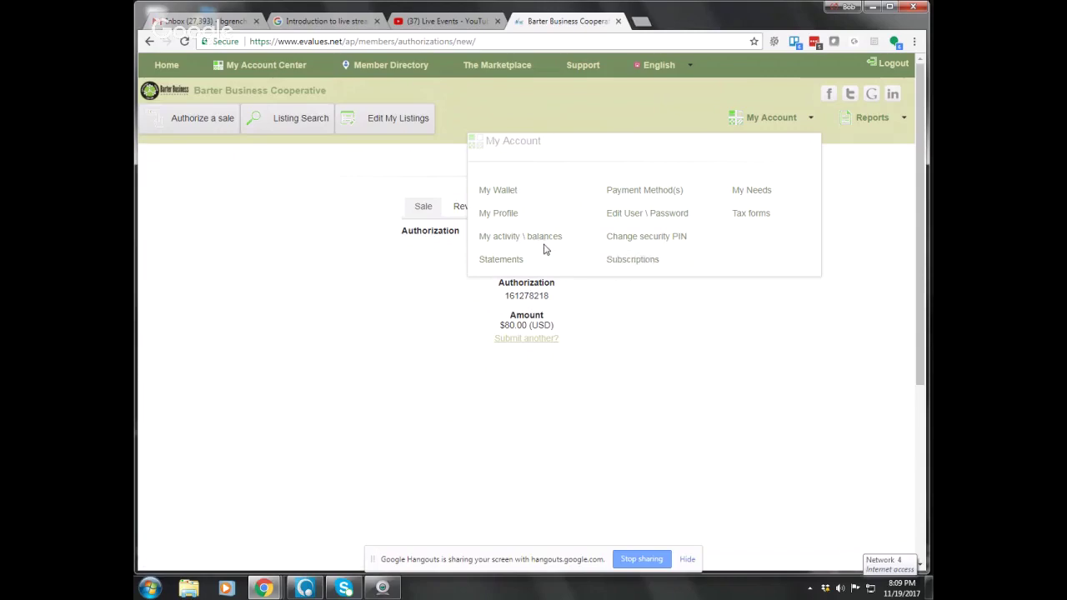
pyautogui.click(533, 239)
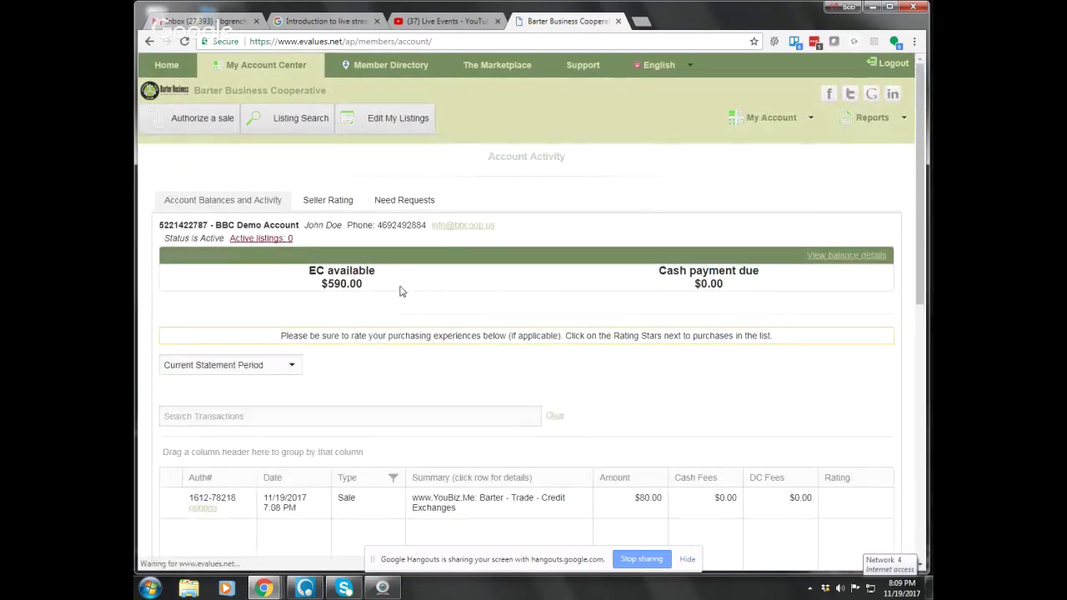
pyautogui.scroll(-3, 400, 291)
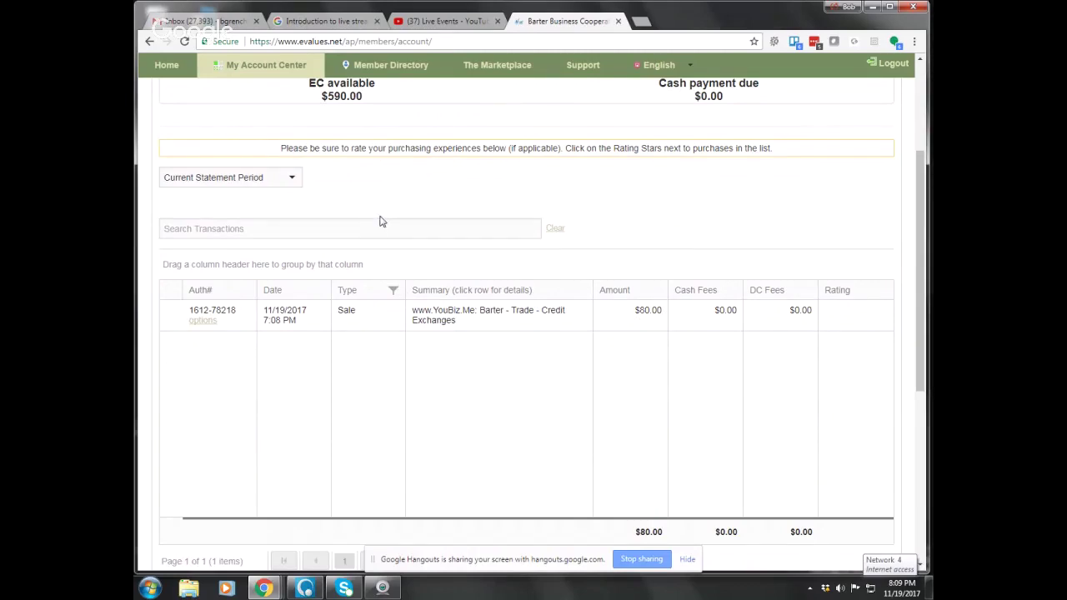
pyautogui.scroll(3, 381, 219)
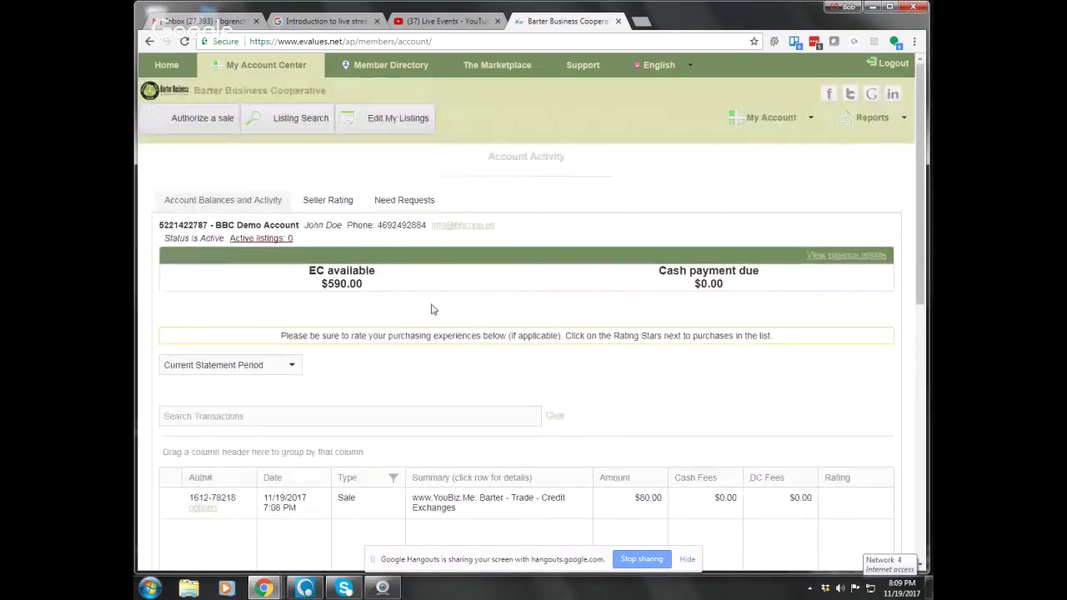
pyautogui.scroll(-3, 398, 333)
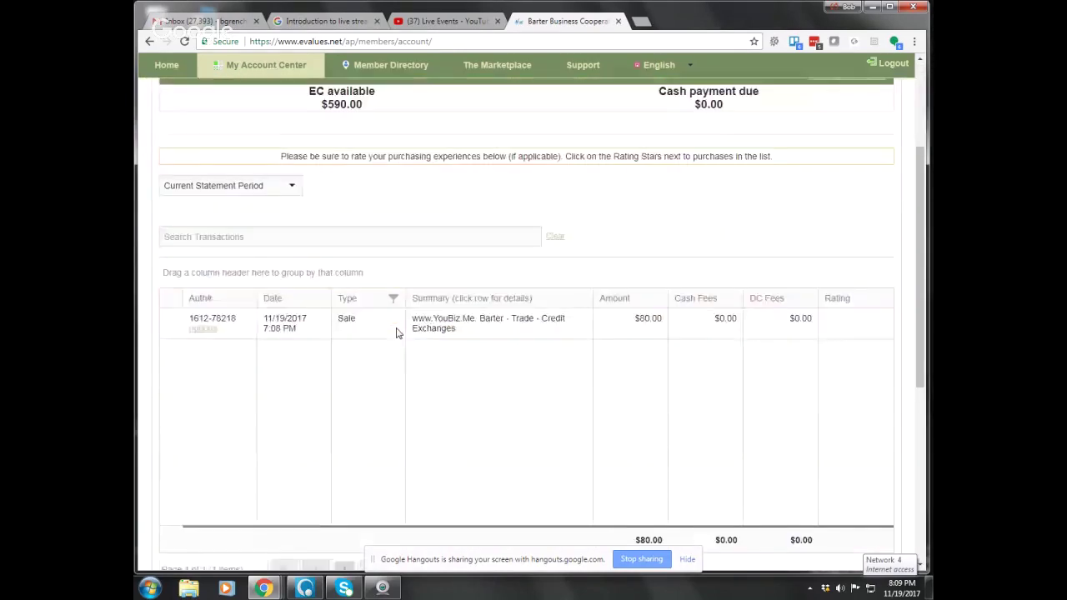
pyautogui.scroll(3, 401, 334)
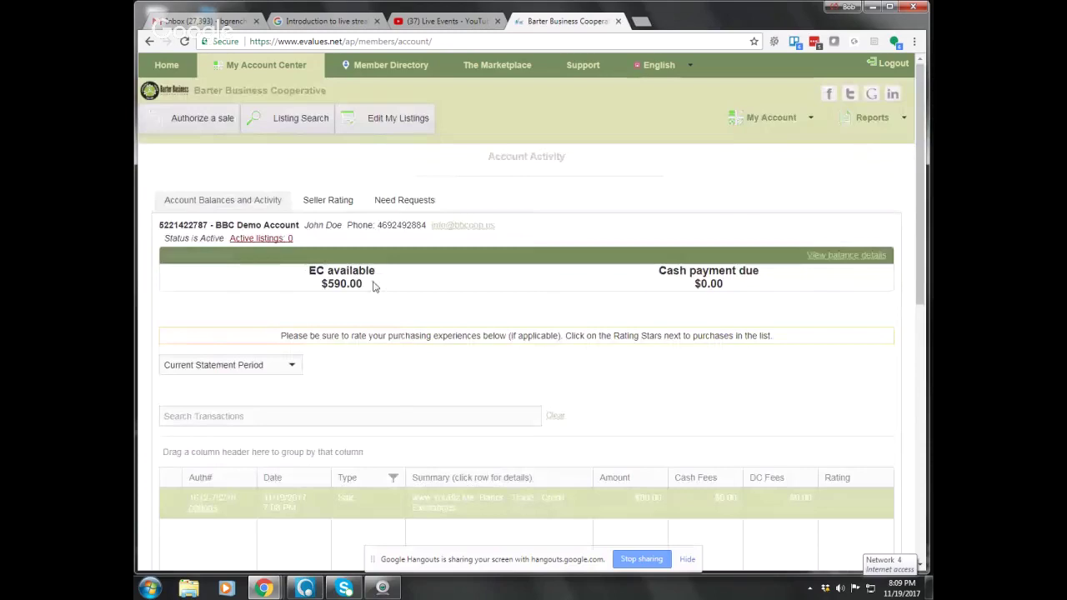
# Start a new sale authorization and look up the buyer by account number.
pyautogui.click(210, 117)
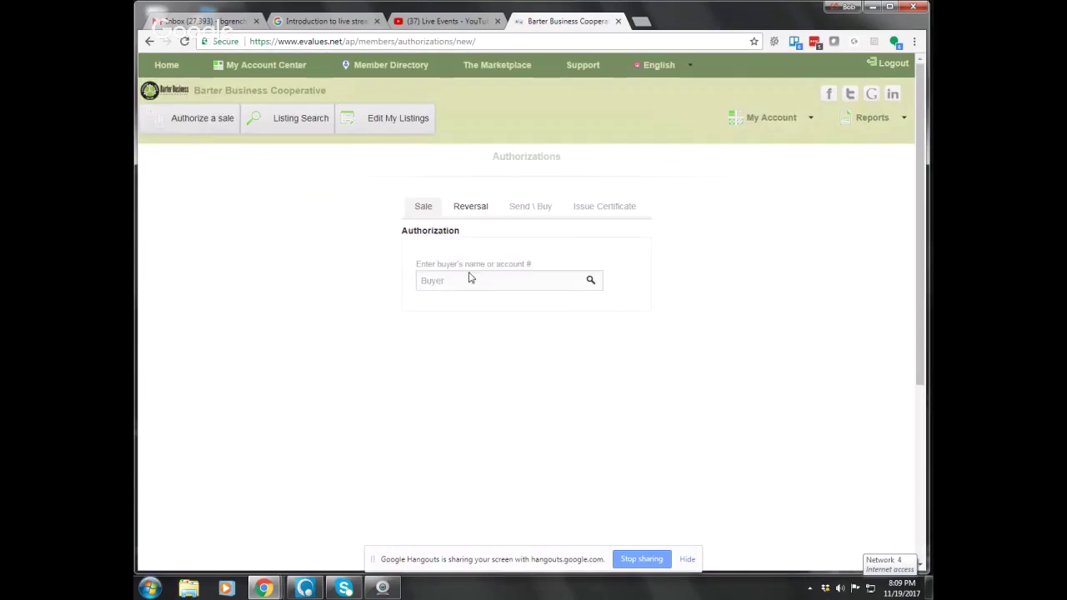
pyautogui.click(436, 281)
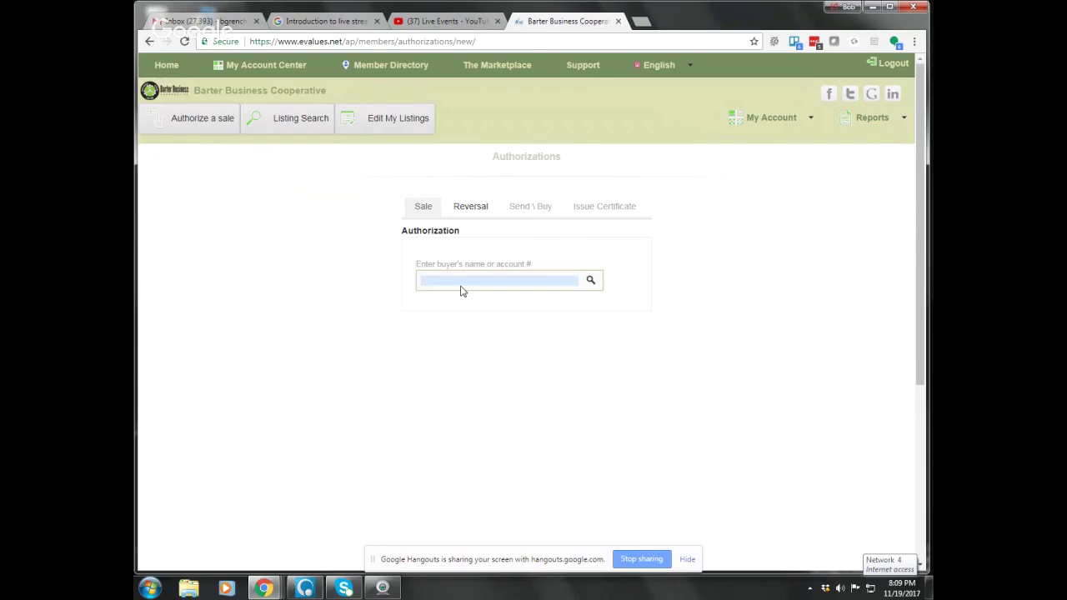
pyautogui.press('Return')
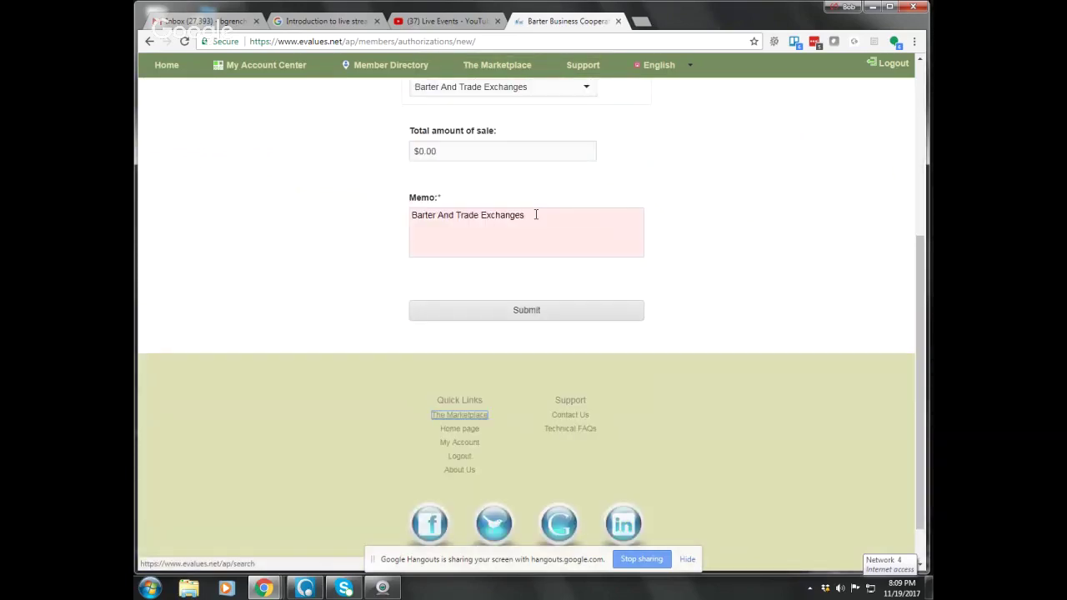
pyautogui.scroll(3, 536, 214)
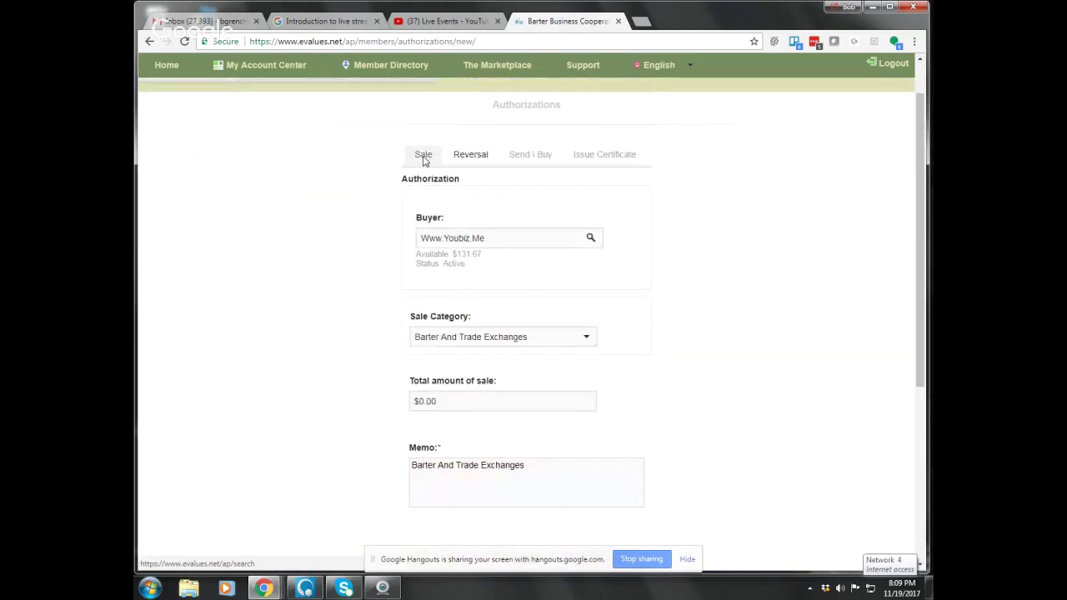
# On the Reversal tab, look up the buyer and select the $80.00 authorization from 11/19/2017.
pyautogui.click(468, 159)
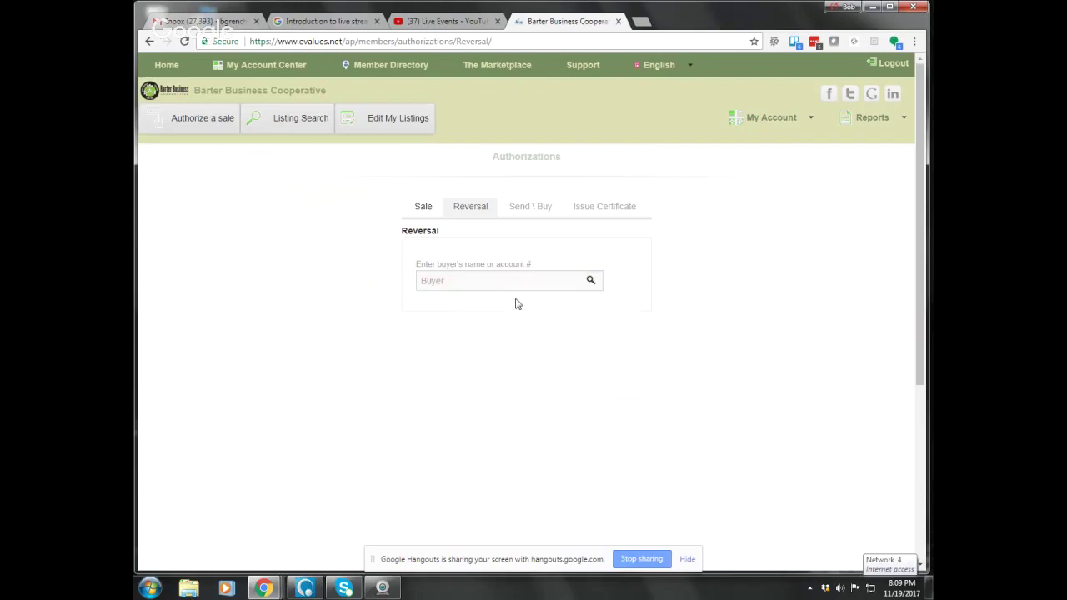
pyautogui.click(448, 281)
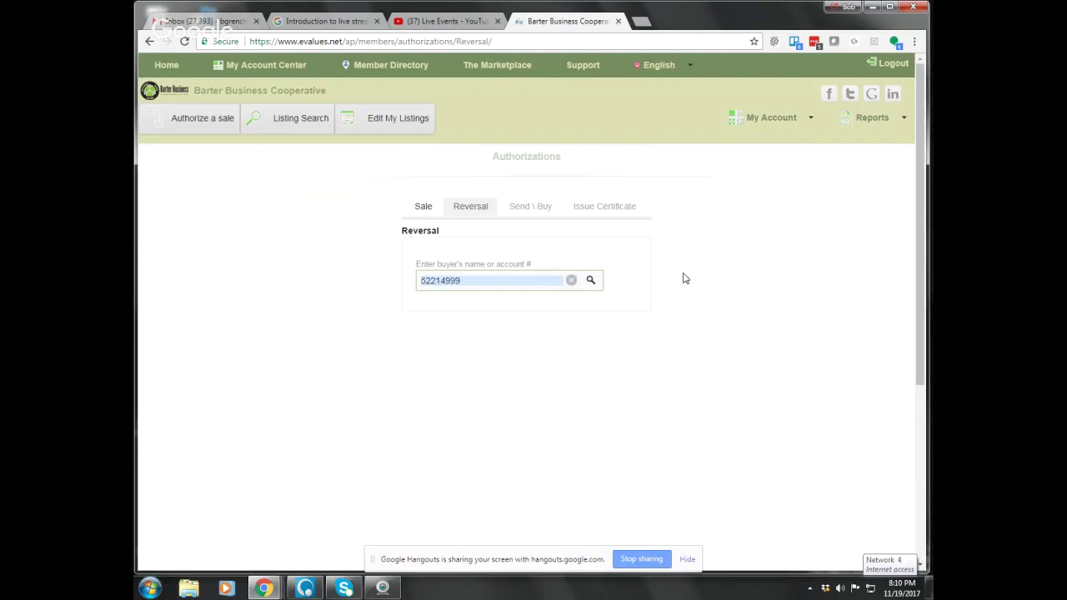
pyautogui.press('Return')
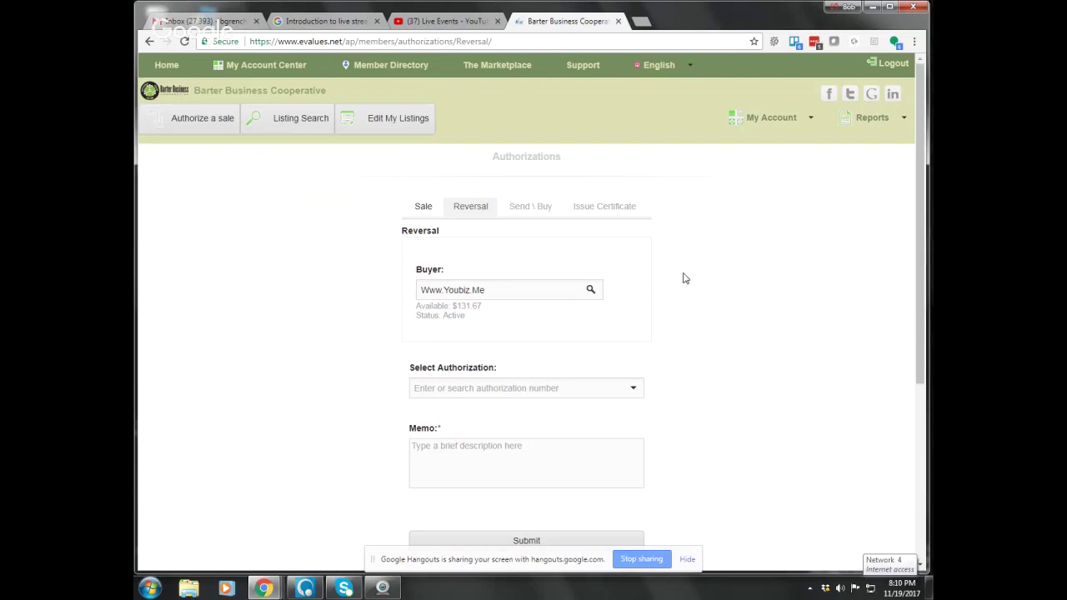
pyautogui.click(631, 388)
pyautogui.click(577, 430)
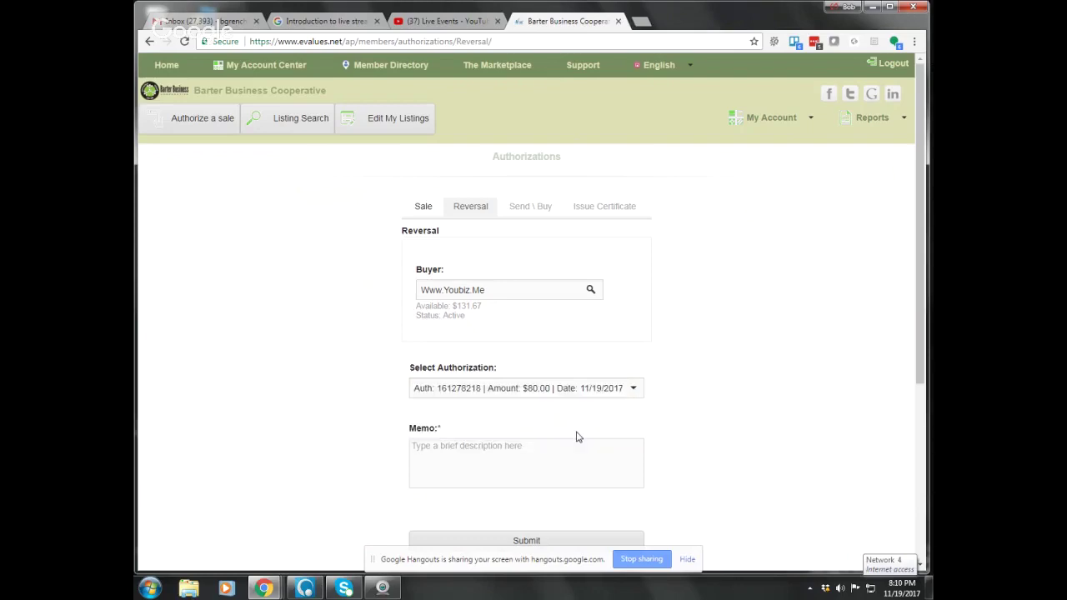
# Fill in a reversal memo ending 'for demonstration purposes' and submit the reversal.
pyautogui.click(487, 450)
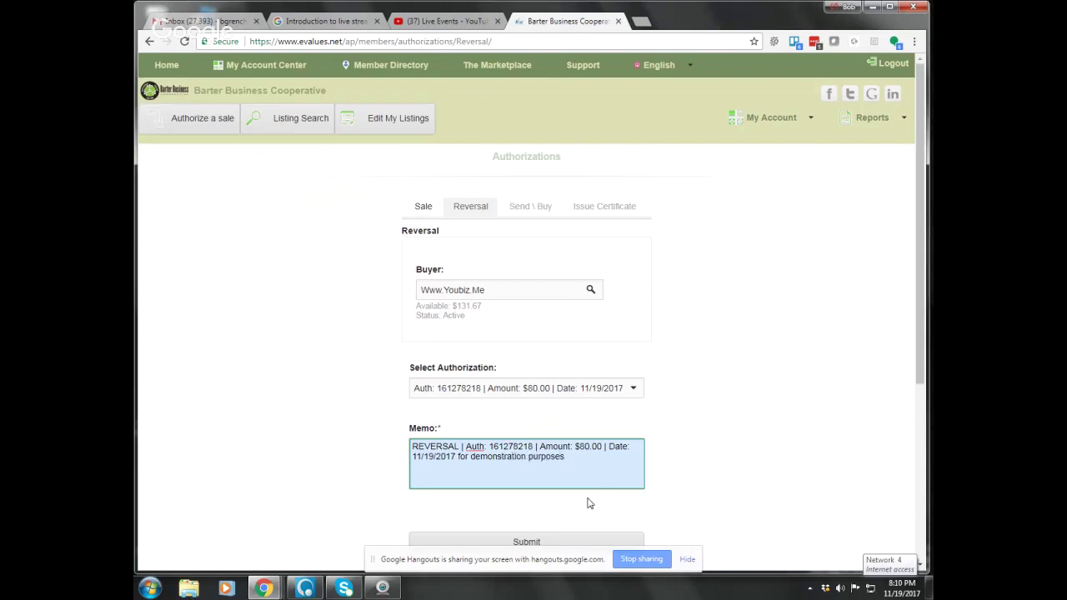
pyautogui.click(687, 561)
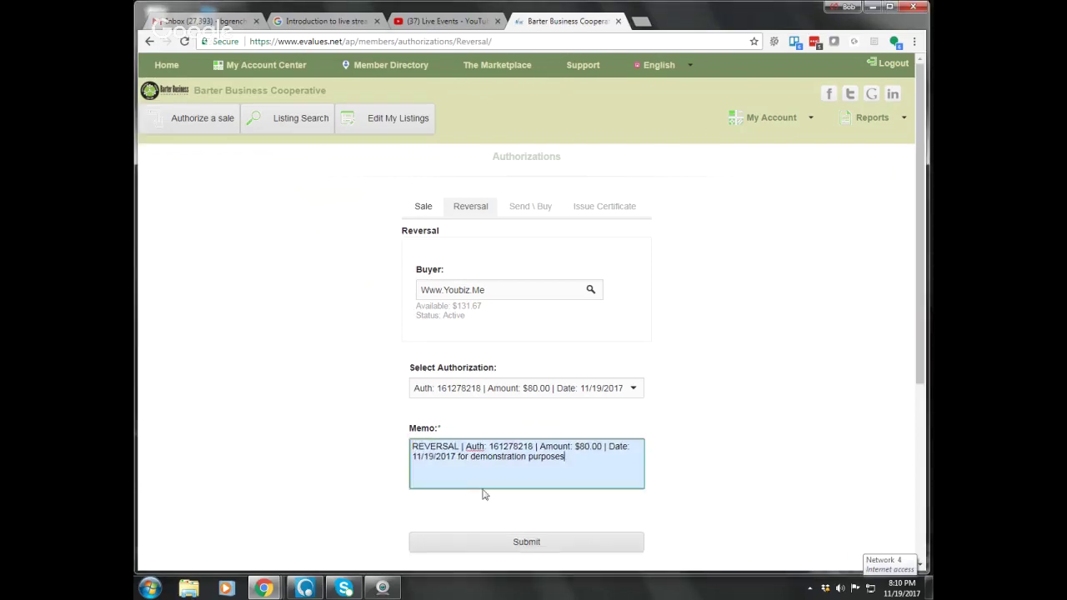
pyautogui.click(529, 542)
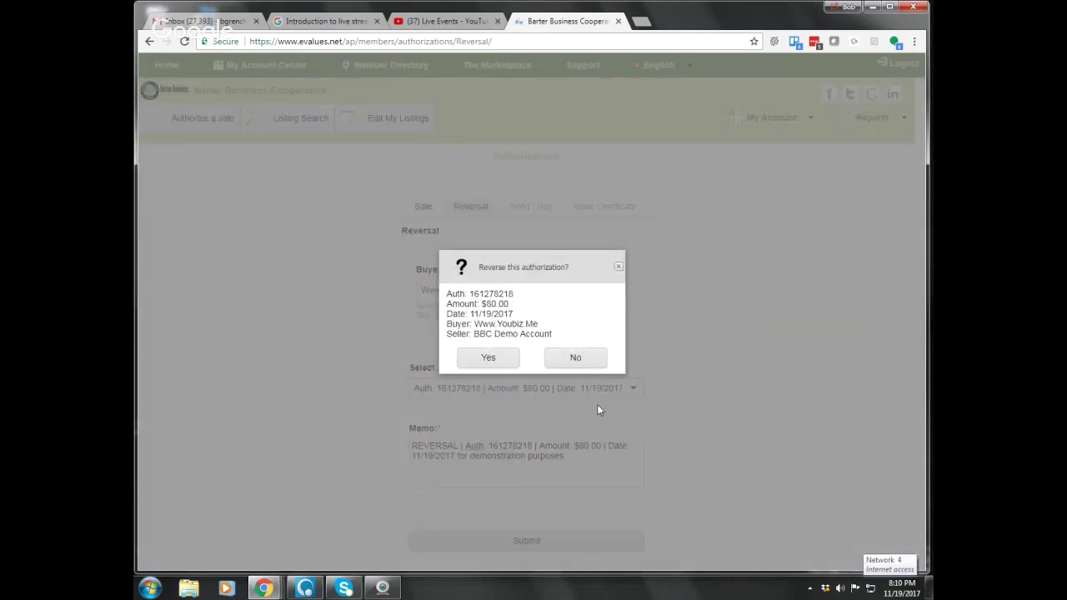
# Confirm reversing the authorization so it is approved for -$80.00 (USD).
pyautogui.click(492, 359)
pyautogui.click(490, 357)
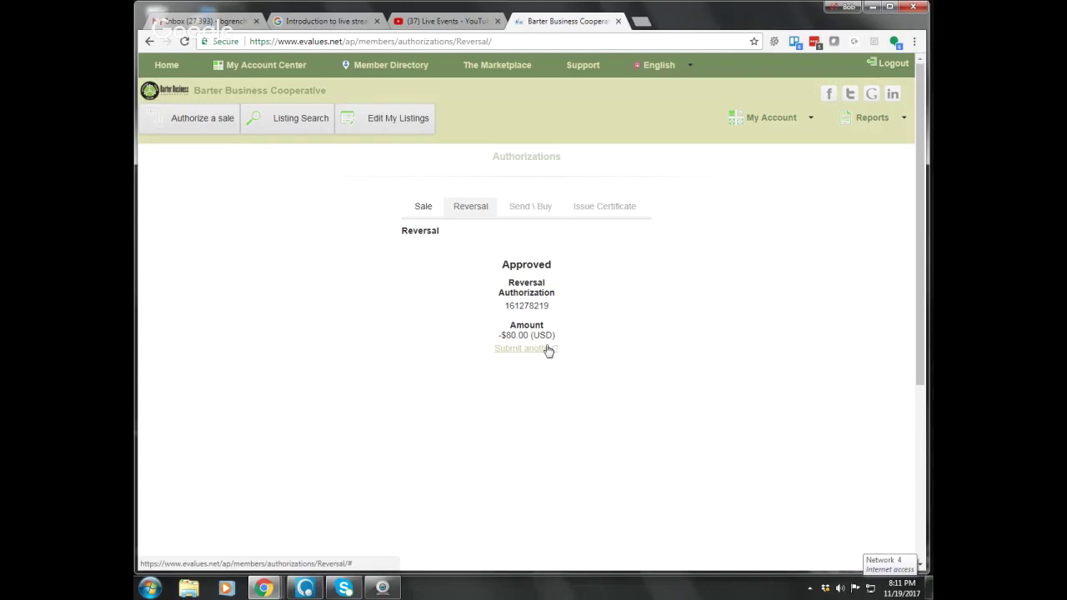
# Open the 'How to process a trade/barter transaction on eValues' live stream from YouTube Live Events.
pyautogui.click(427, 20)
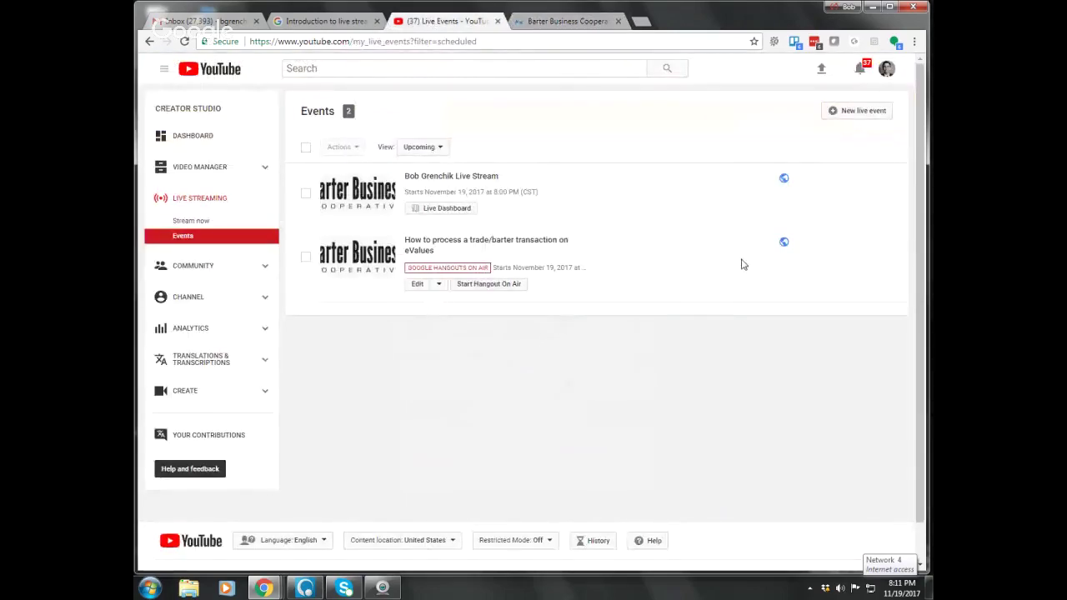
pyautogui.click(422, 243)
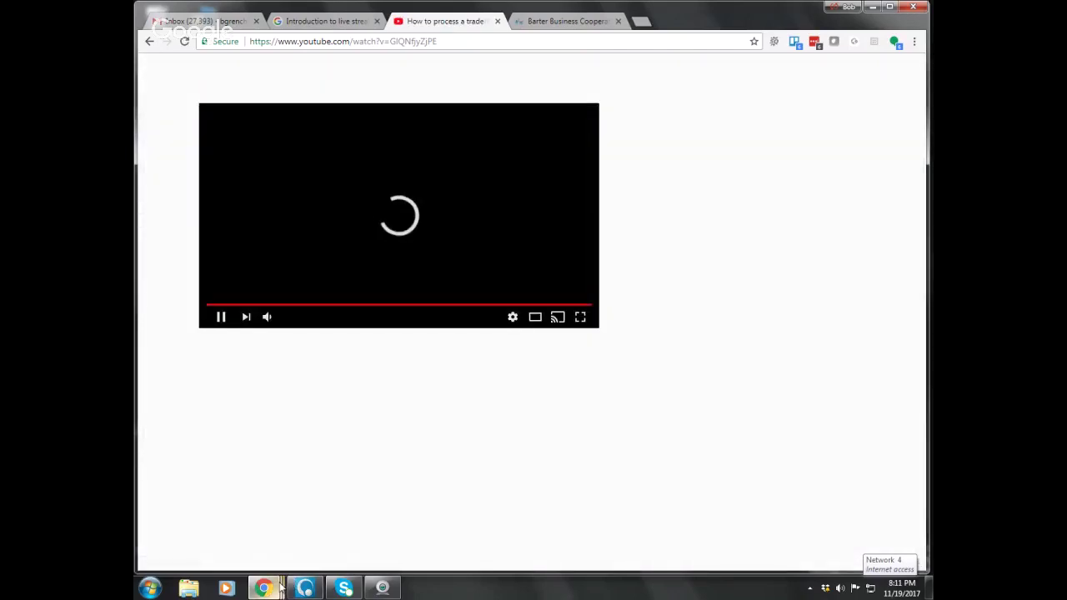
pyautogui.moveTo(280, 588)
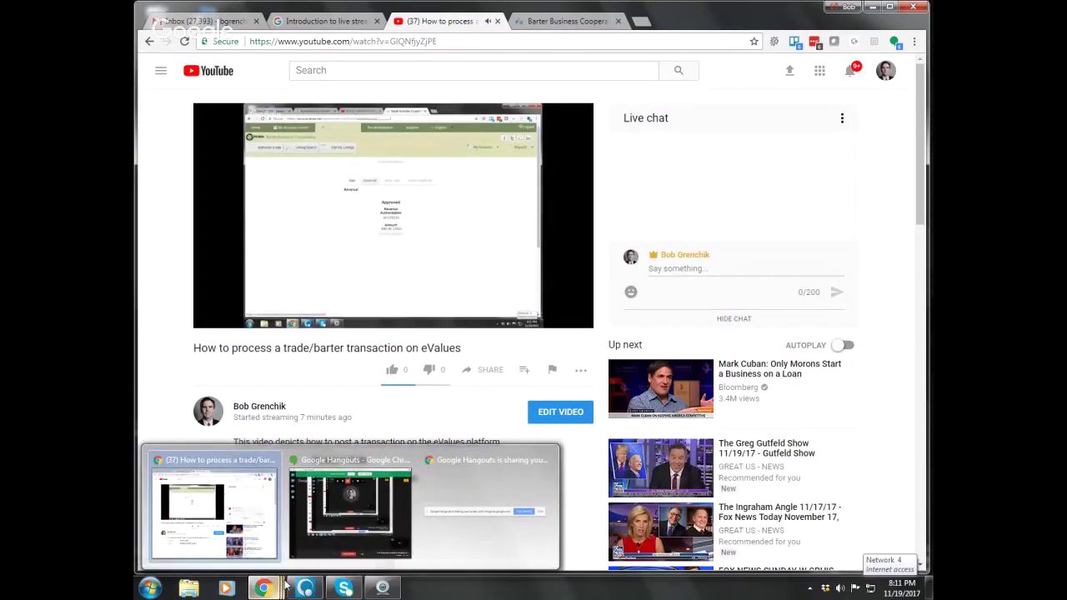
pyautogui.click(448, 495)
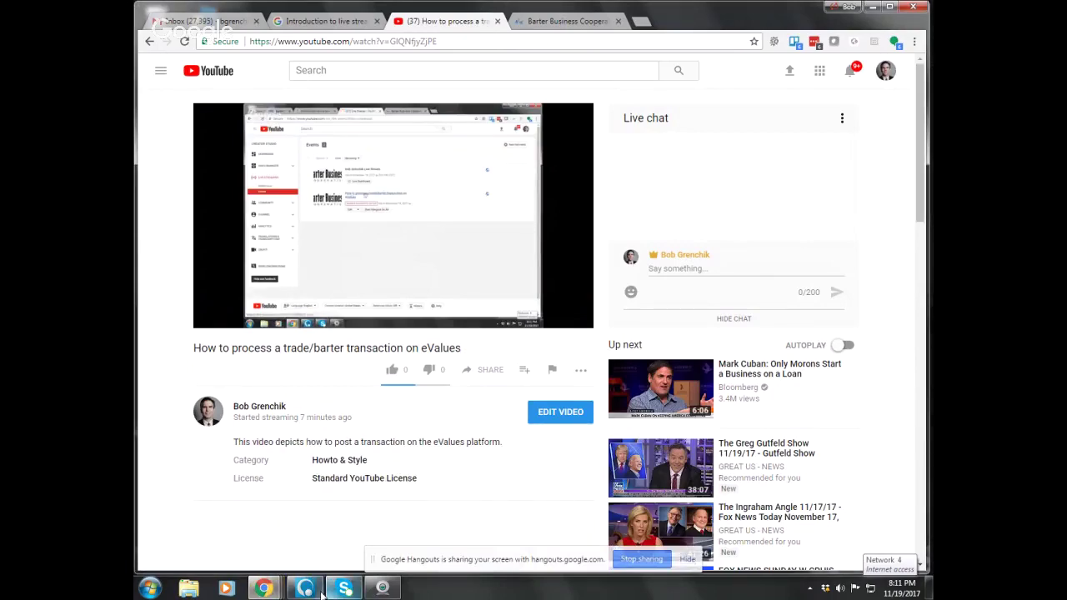
pyautogui.moveTo(279, 590)
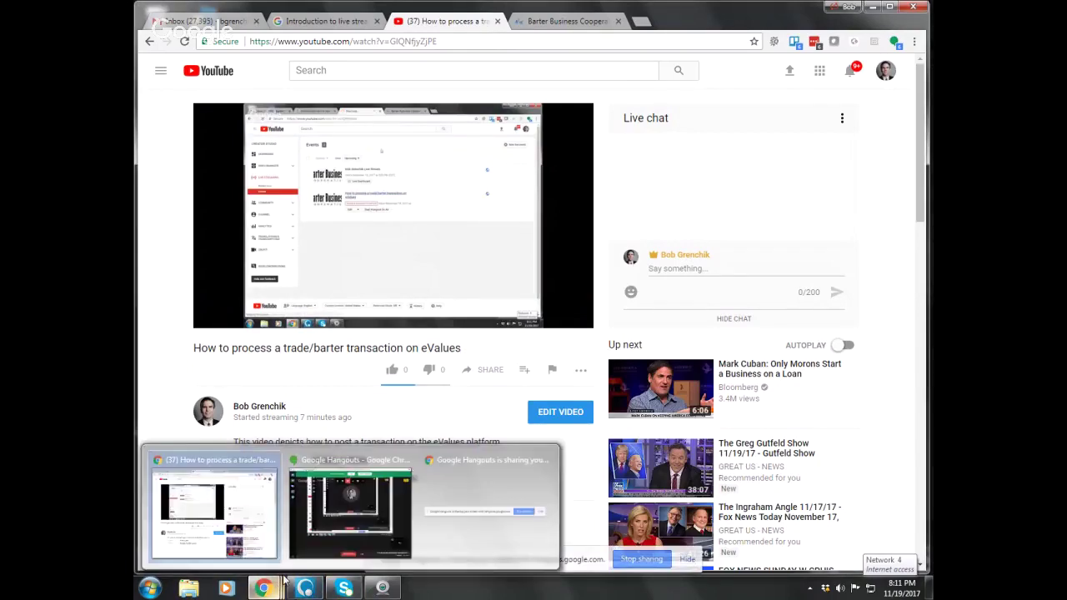